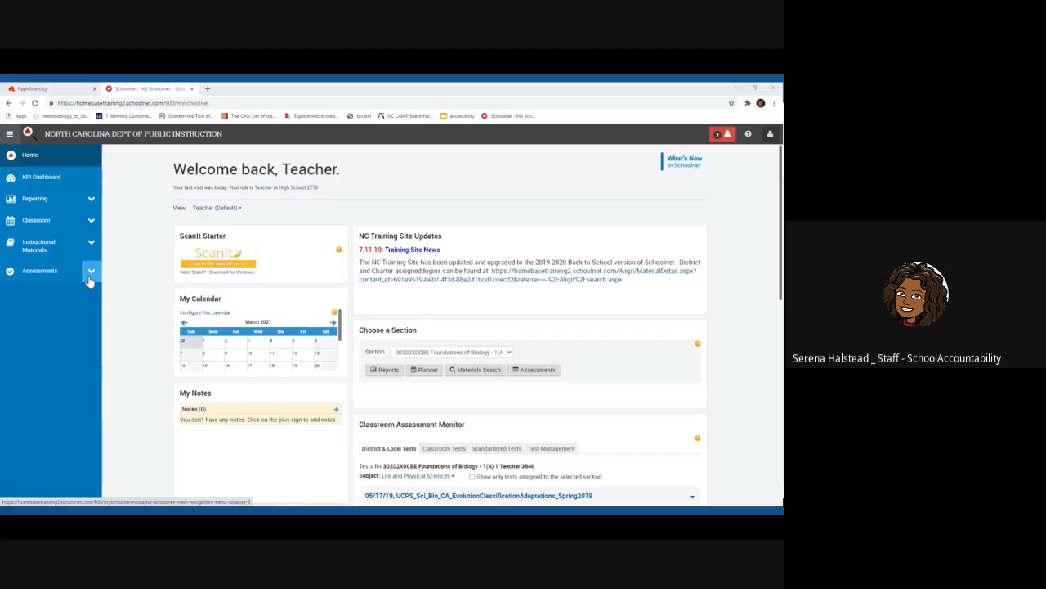
Open the assessments area and start creating a new Open Response item
{"action": "left_click", "coordinate": [41, 278]}
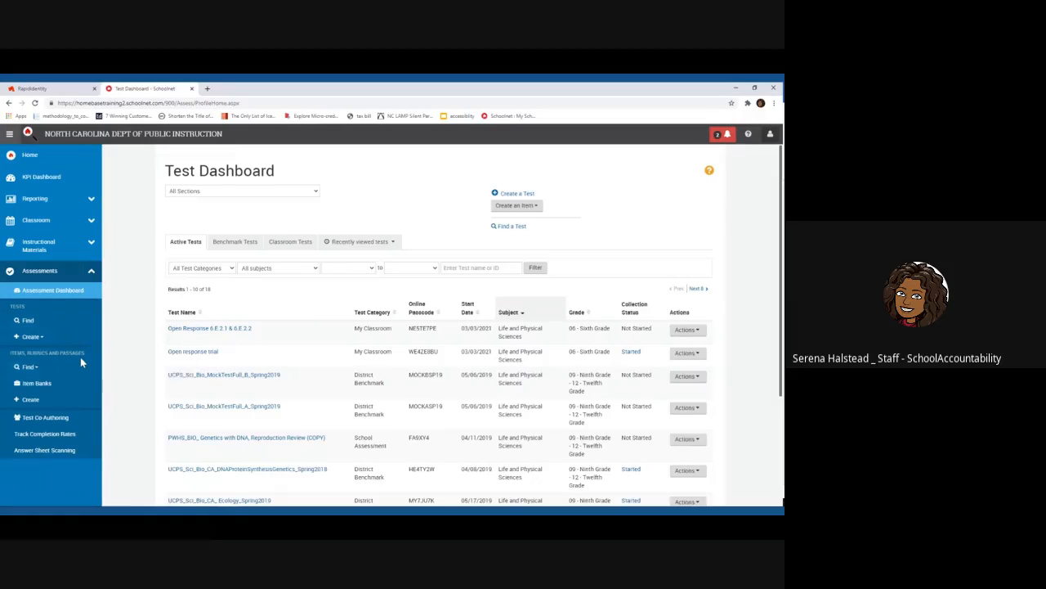
{"action": "left_click", "coordinate": [37, 402]}
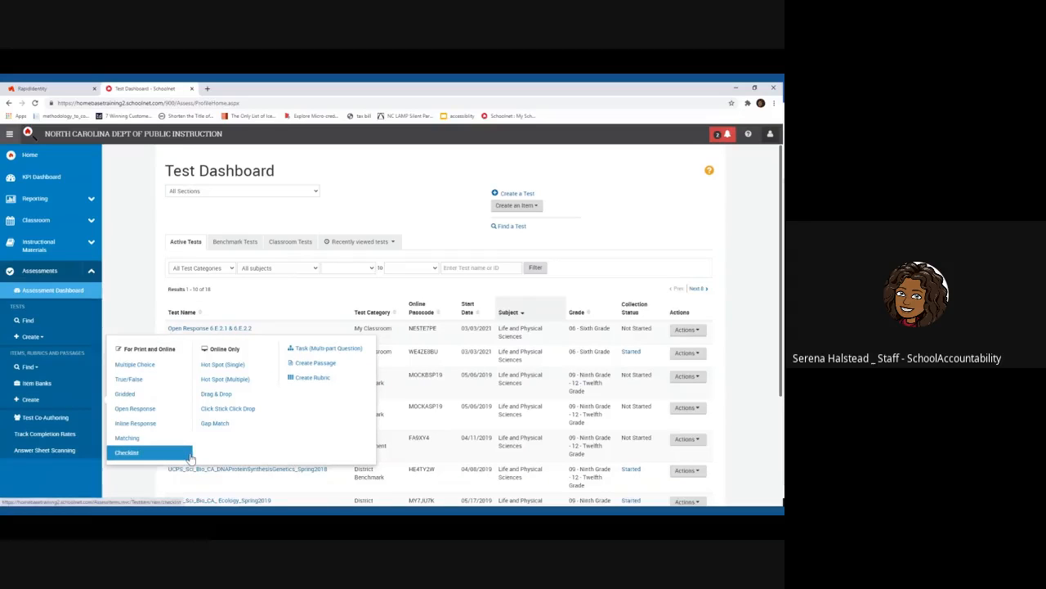
{"action": "left_click", "coordinate": [134, 413]}
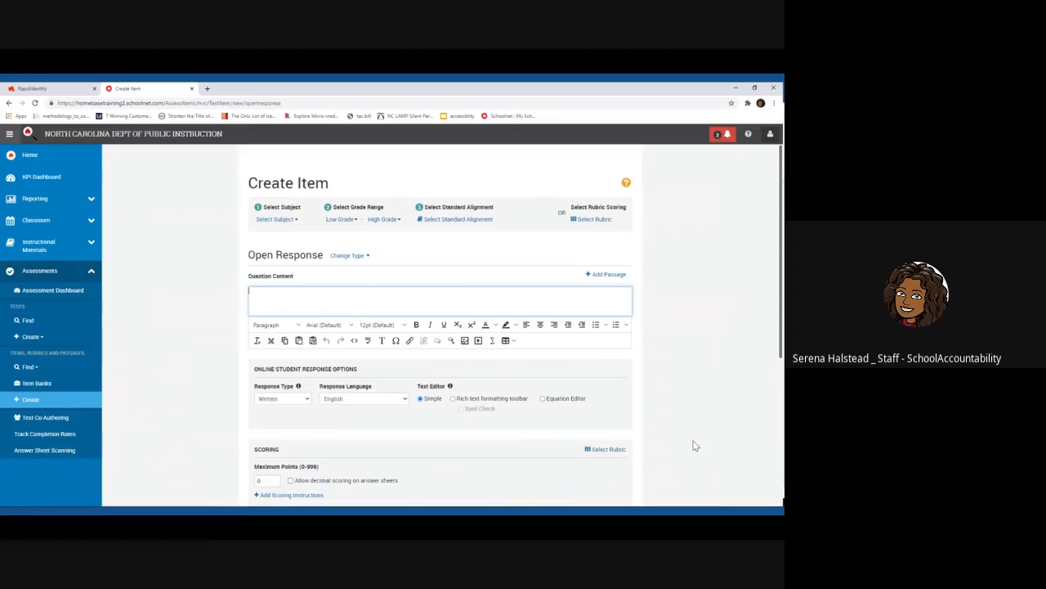
Examine the new item form from the subject, grade and standard selectors to the response options, scoring and saving sections
{"action": "left_click", "coordinate": [231, 164]}
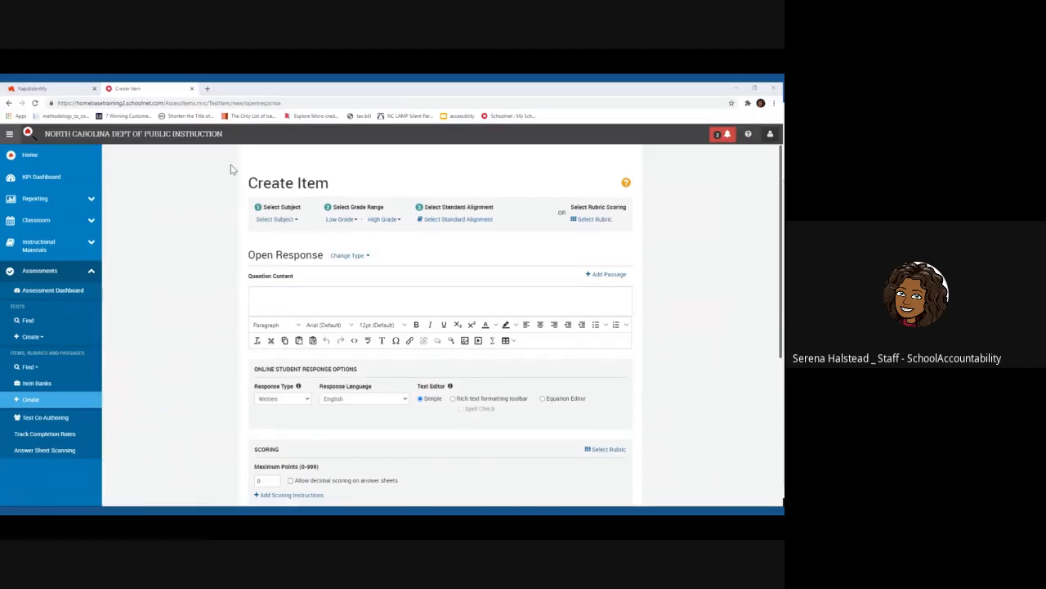
{"action": "scroll", "coordinate": [230, 169], "scroll_direction": "down", "scroll_amount": 5}
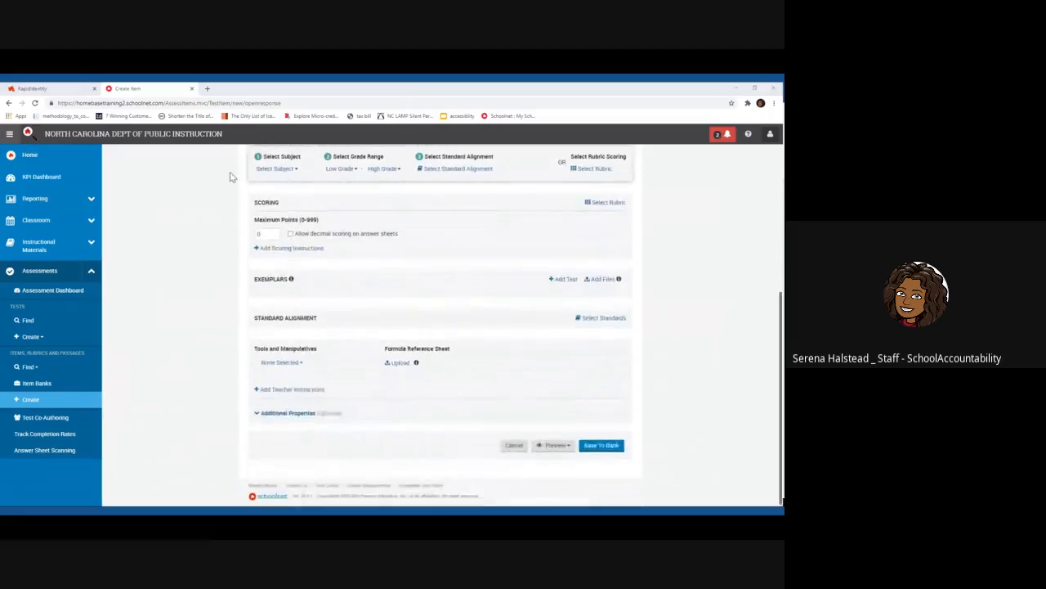
{"action": "scroll", "coordinate": [226, 291], "scroll_direction": "up", "scroll_amount": 5}
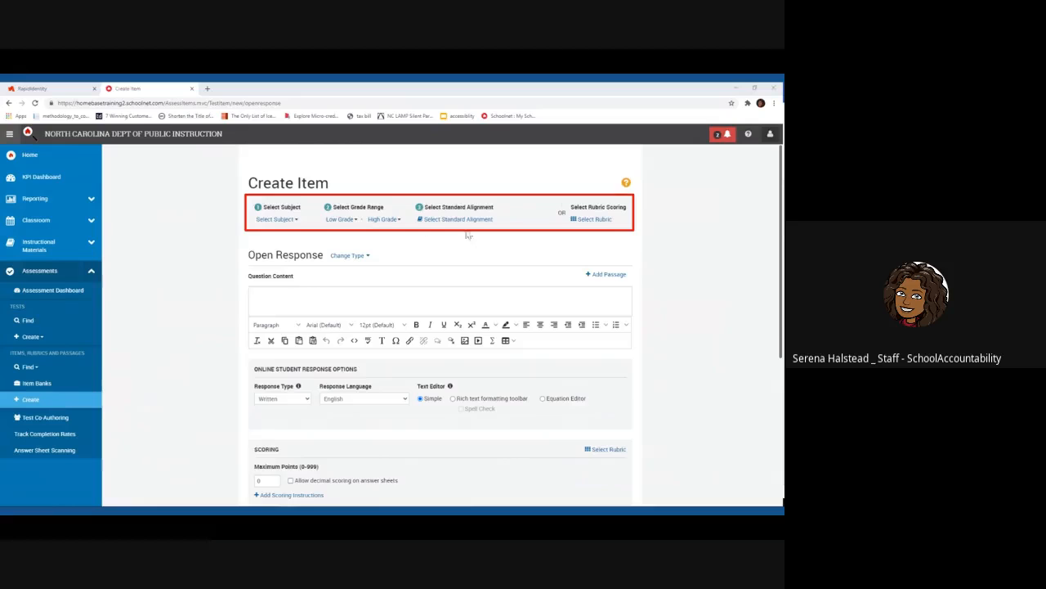
{"action": "scroll", "coordinate": [310, 295], "scroll_direction": "down", "scroll_amount": 1}
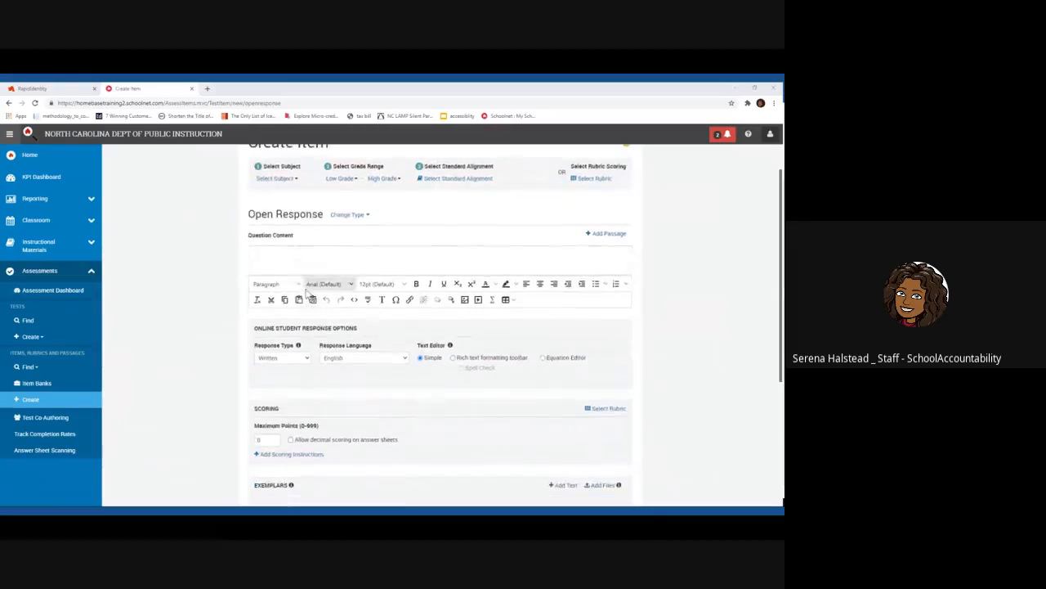
{"action": "scroll", "coordinate": [310, 295], "scroll_direction": "up", "scroll_amount": 1}
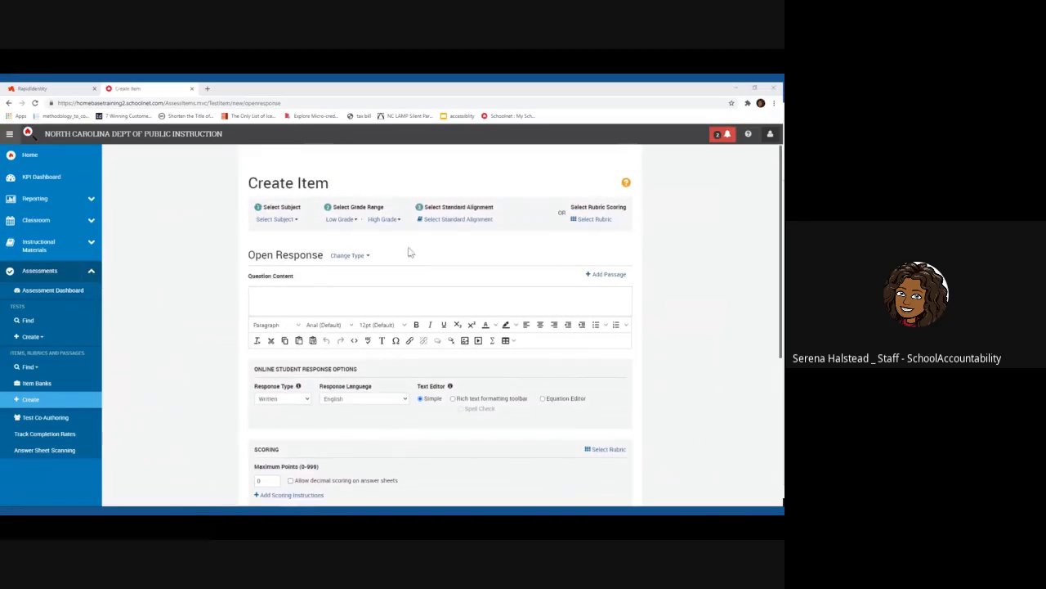
{"action": "scroll", "coordinate": [233, 278], "scroll_direction": "down", "scroll_amount": 1}
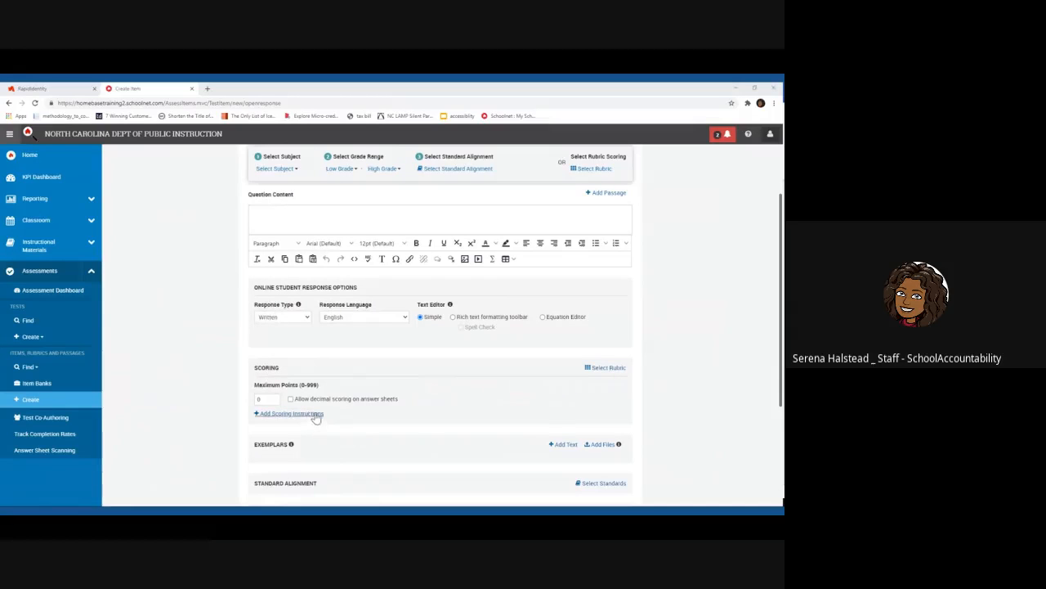
{"action": "scroll", "coordinate": [314, 412], "scroll_direction": "up", "scroll_amount": 2}
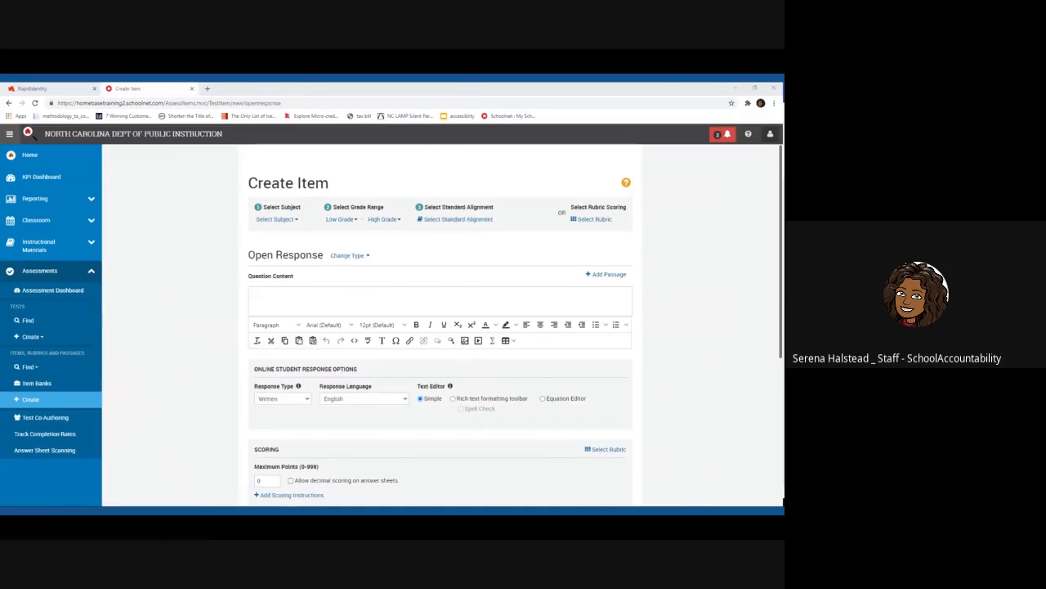
{"action": "key", "text": "alt+Tab"}
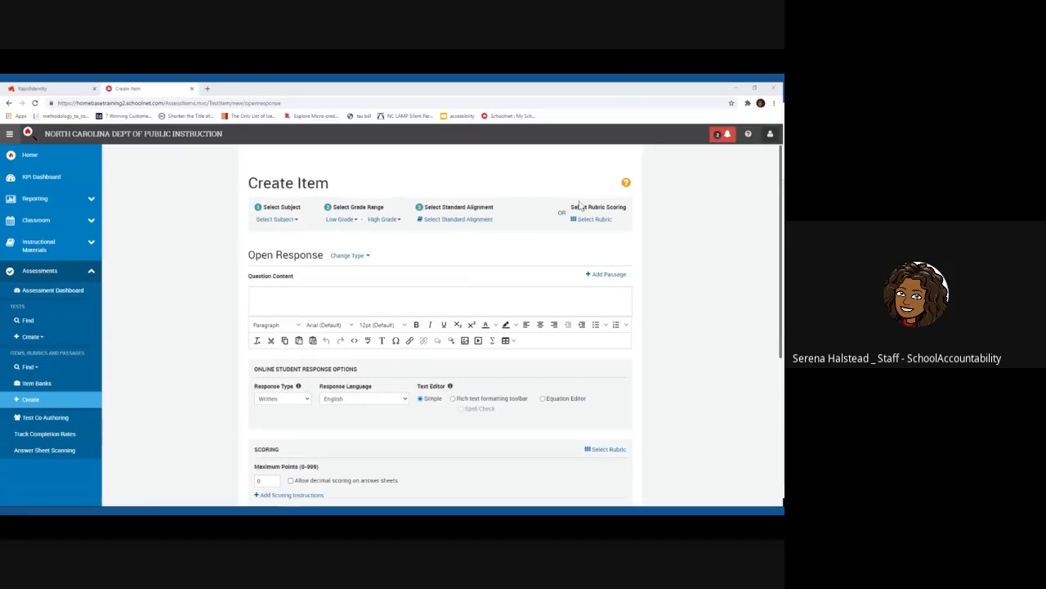
Set the item's subject to Life and Physical Sciences and its grade range to 06 - Sixth Grade
{"action": "left_click", "coordinate": [276, 219]}
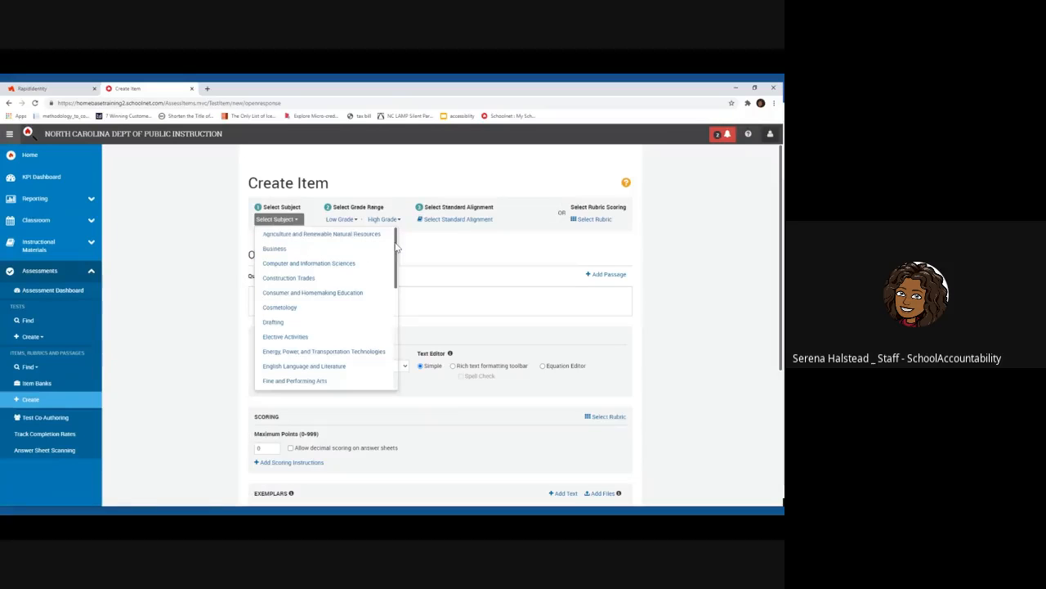
{"action": "scroll", "coordinate": [397, 252], "scroll_direction": "down", "scroll_amount": 1}
{"action": "left_click_drag", "start_coordinate": [396, 252], "coordinate": [395, 295]}
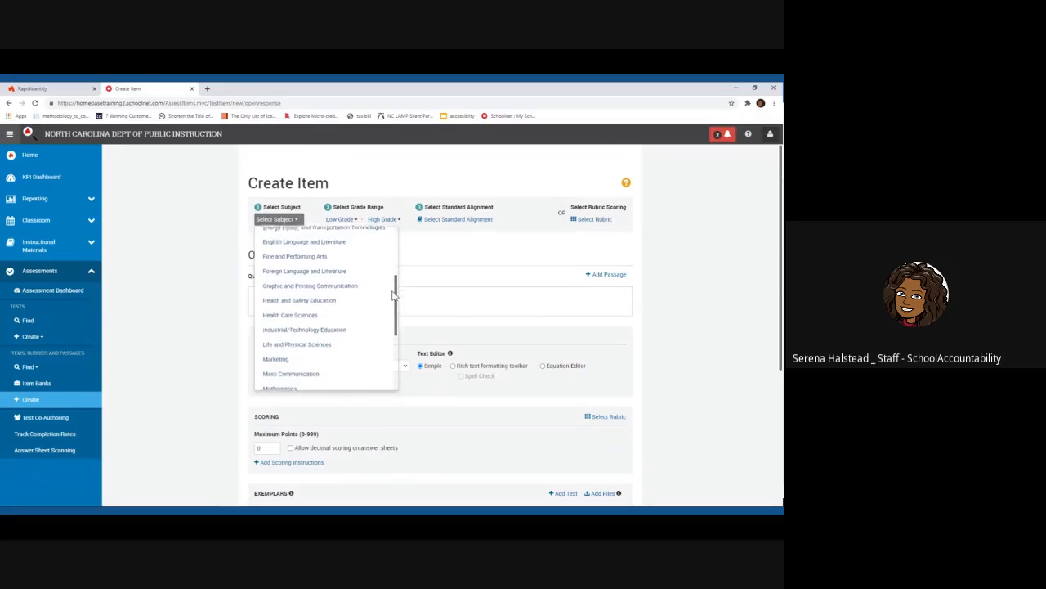
{"action": "left_click", "coordinate": [324, 346]}
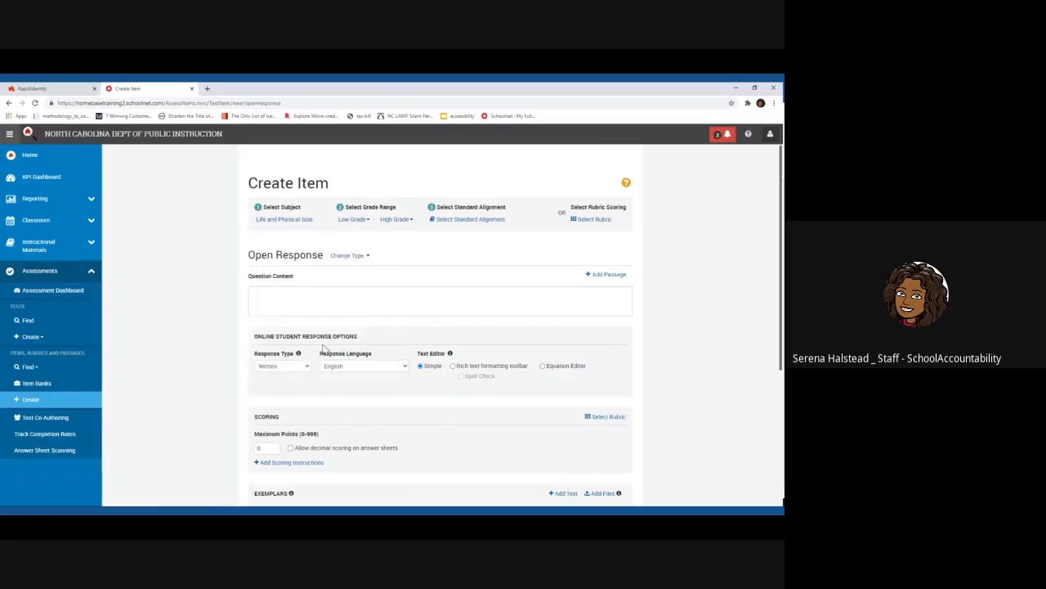
{"action": "left_click", "coordinate": [358, 221]}
{"action": "left_click", "coordinate": [356, 337]}
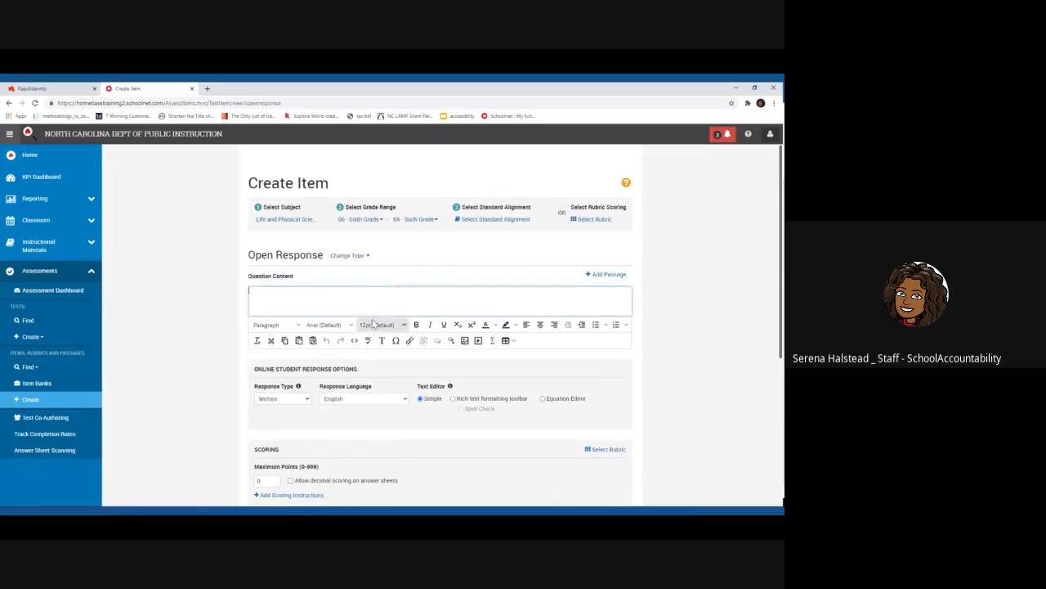
Align the item to standards NCES.6.E.2.1 and NCES.6.E.2.2 under Earth Systems, Structures and Processes, and save the selection
{"action": "left_click", "coordinate": [478, 228]}
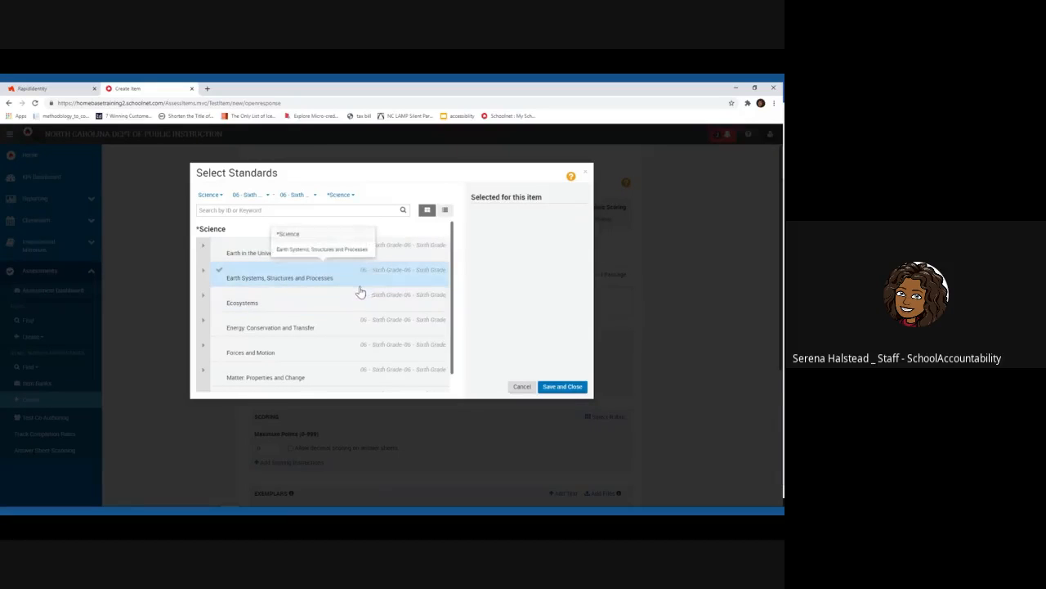
{"action": "left_click", "coordinate": [203, 273]}
{"action": "left_click", "coordinate": [204, 274]}
{"action": "left_click", "coordinate": [203, 274]}
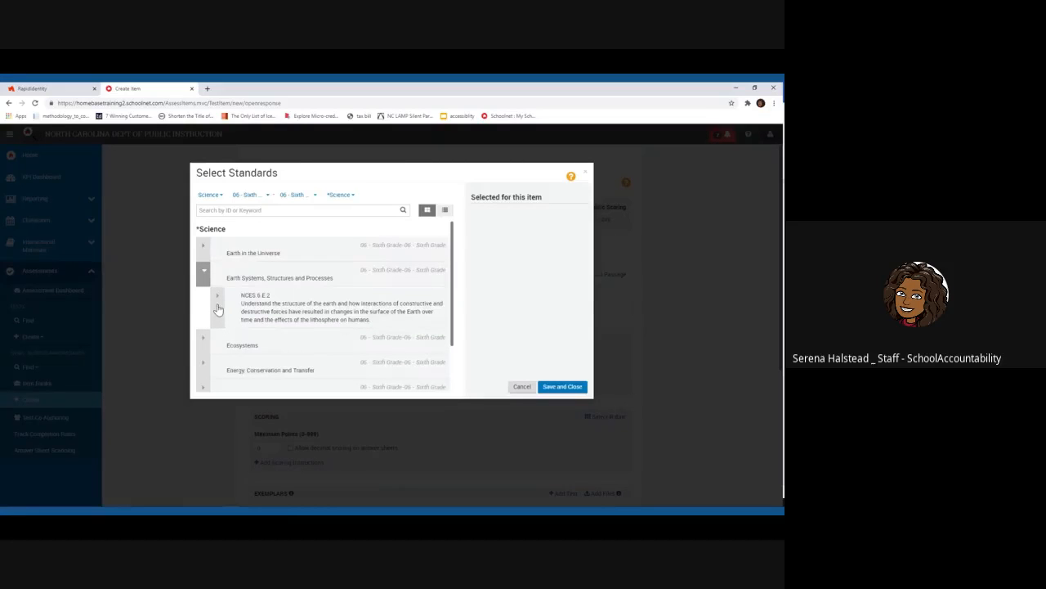
{"action": "left_click", "coordinate": [217, 308]}
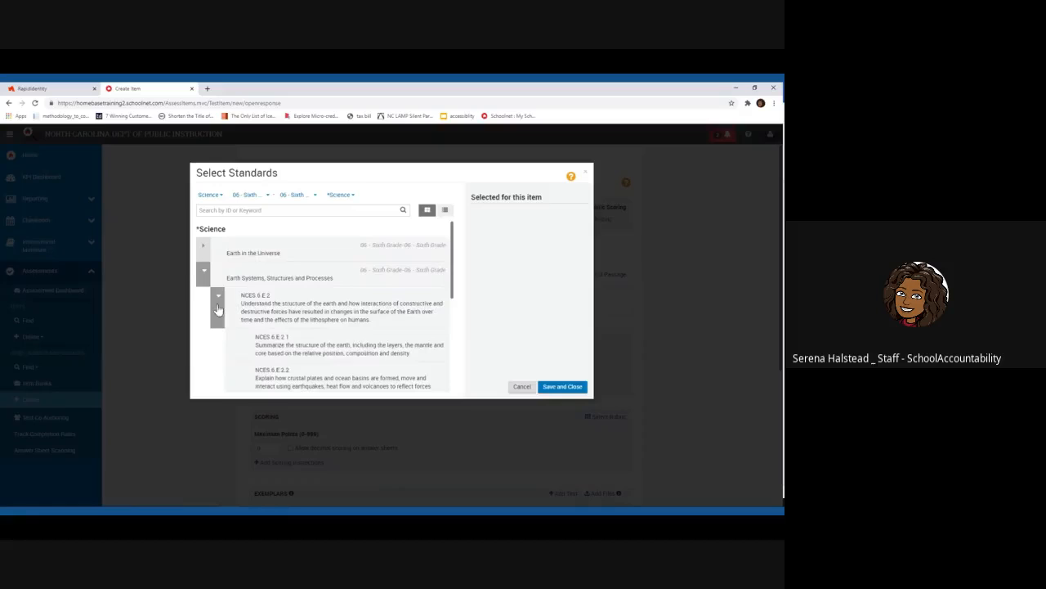
{"action": "scroll", "coordinate": [375, 368], "scroll_direction": "down", "scroll_amount": 1}
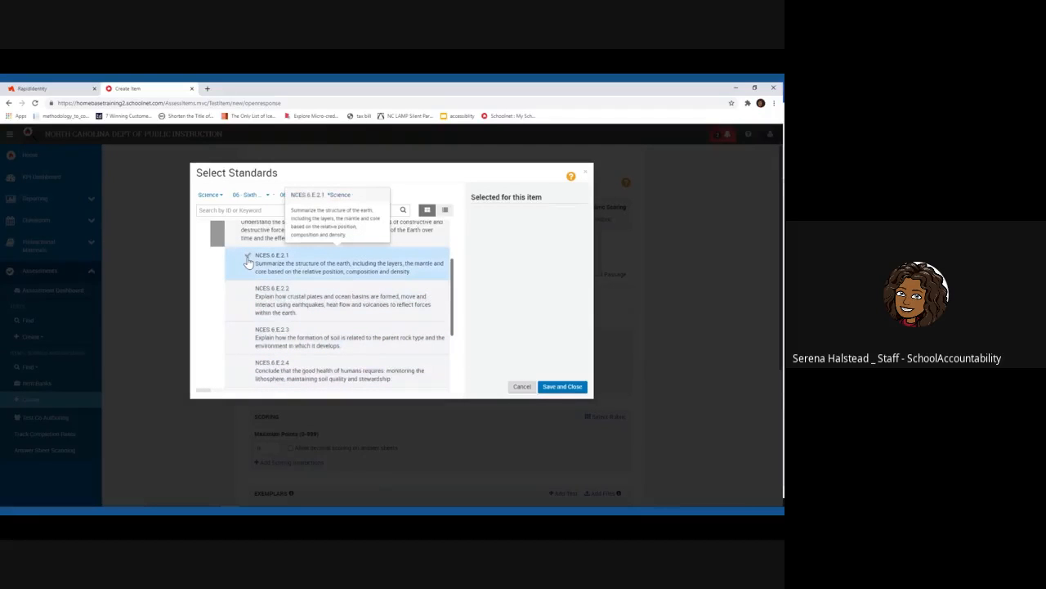
{"action": "left_click", "coordinate": [249, 260]}
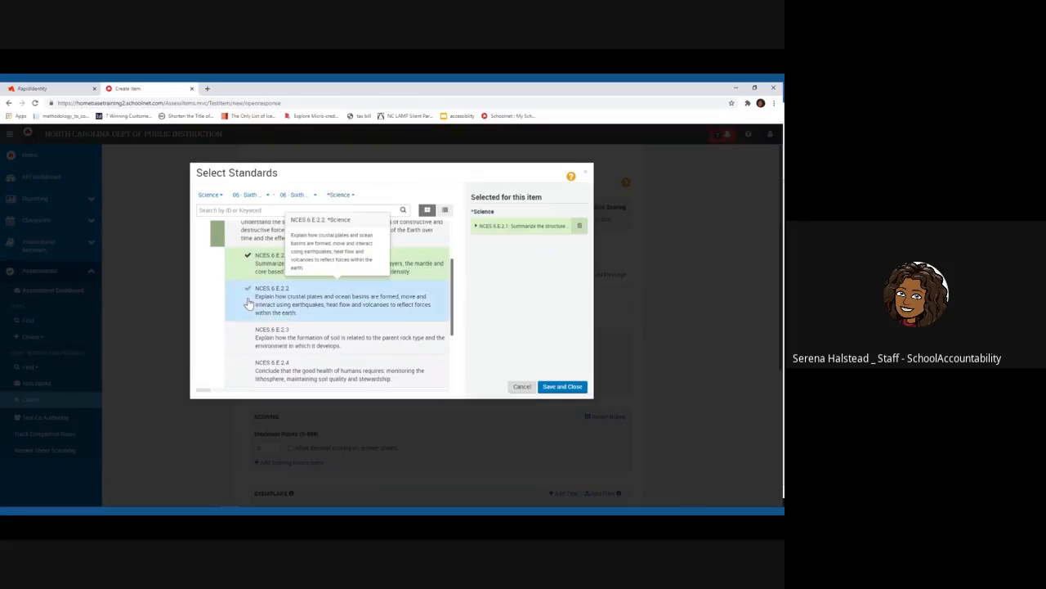
{"action": "left_click", "coordinate": [249, 303]}
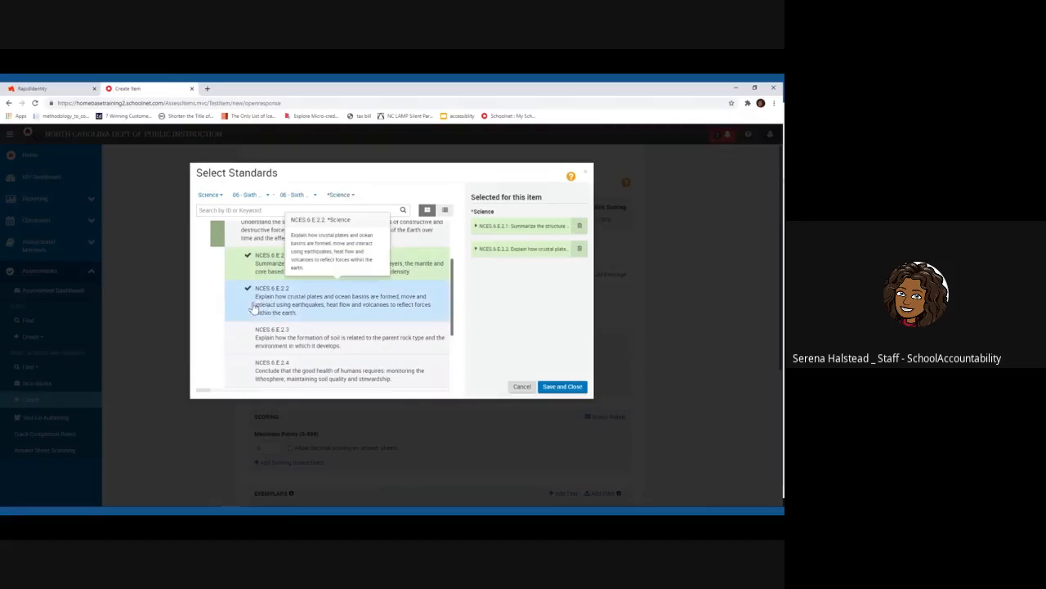
{"action": "left_click", "coordinate": [553, 393]}
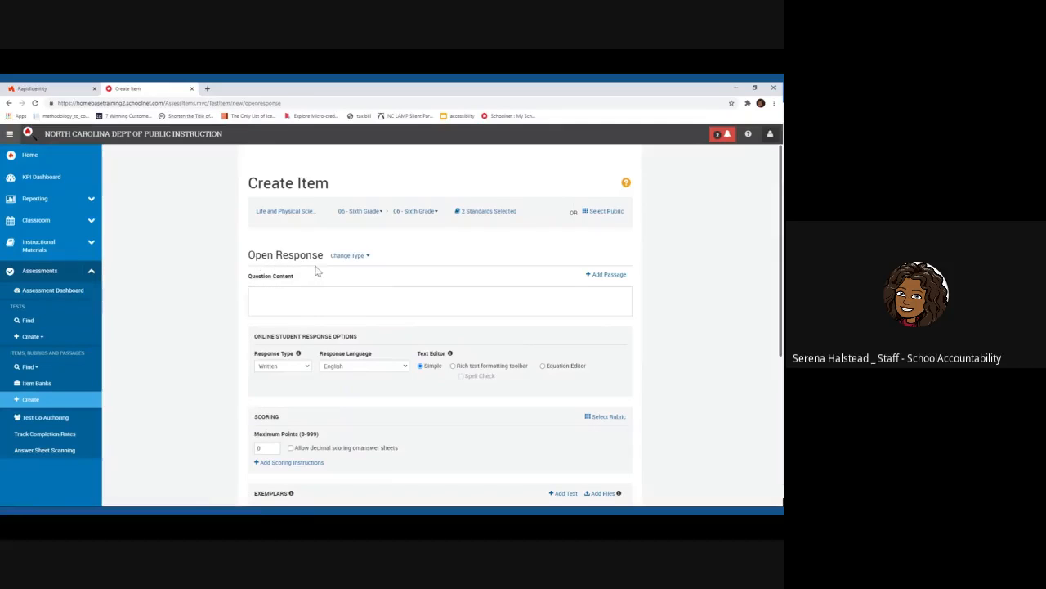
Paste the Earth's layers story prompt as the question content and keep a Written response with the Simple text editor
{"action": "left_click", "coordinate": [263, 300]}
{"action": "key", "text": "ctrl+v"}
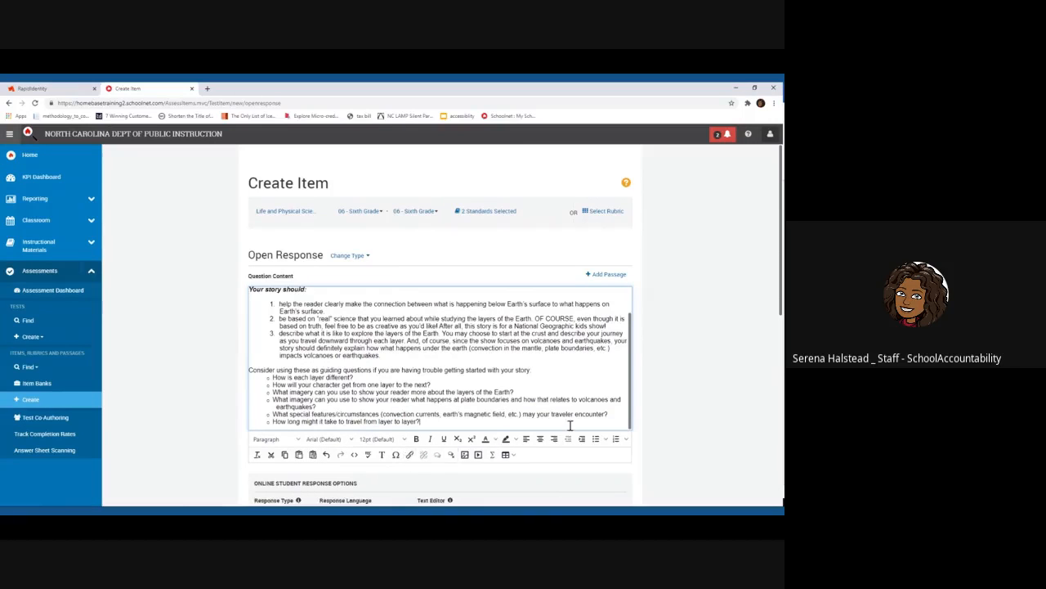
{"action": "scroll", "coordinate": [571, 427], "scroll_direction": "down", "scroll_amount": 1}
{"action": "scroll", "coordinate": [571, 426], "scroll_direction": "down", "scroll_amount": 2}
{"action": "left_click", "coordinate": [283, 349]}
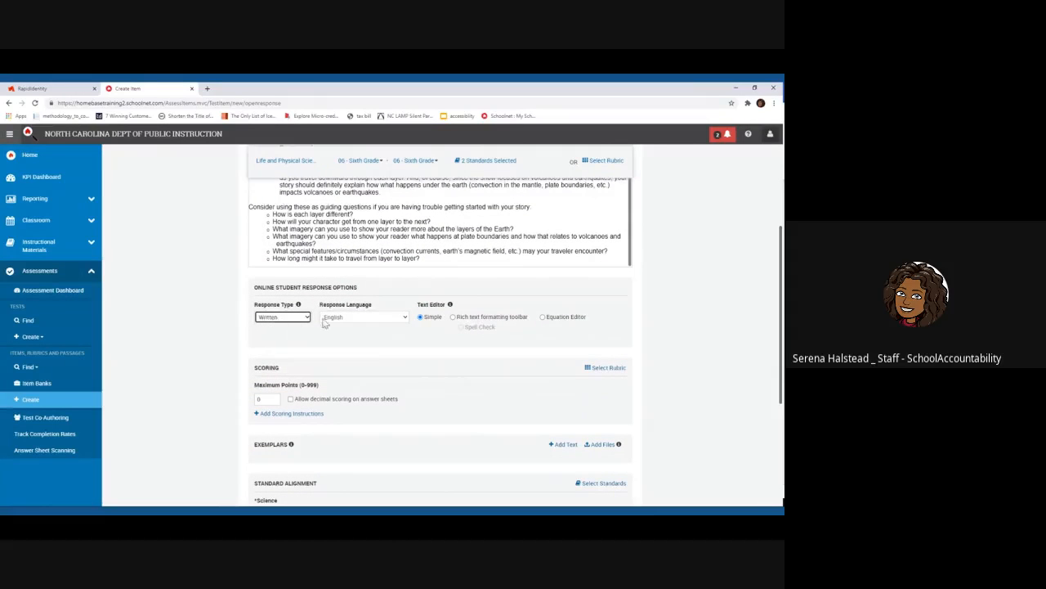
{"action": "left_click", "coordinate": [420, 317]}
{"action": "scroll", "coordinate": [505, 347], "scroll_direction": "down", "scroll_amount": 1}
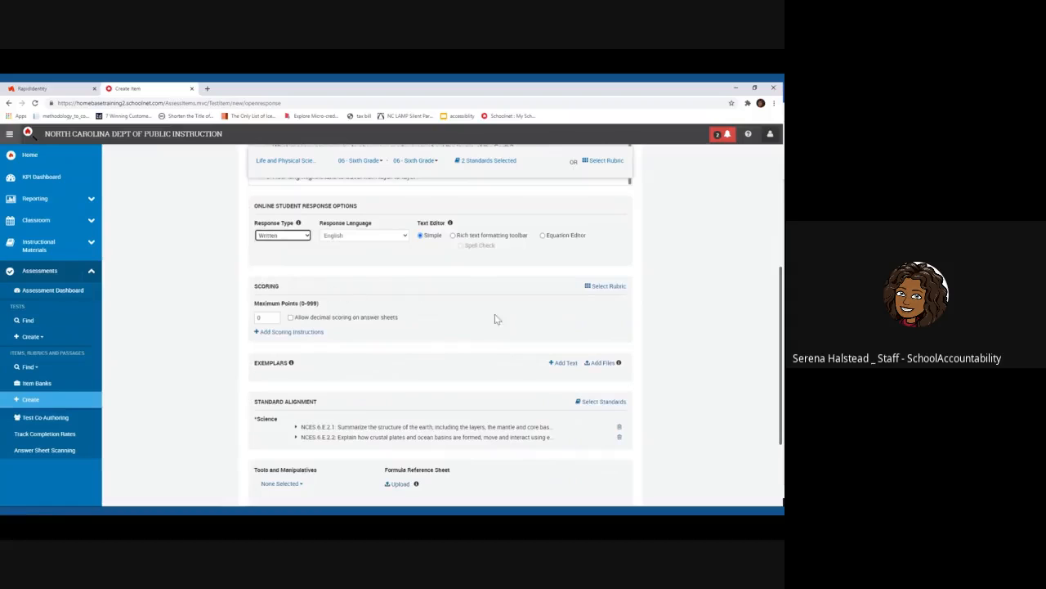
Set the item's maximum points to 10
{"action": "left_click", "coordinate": [262, 318]}
{"action": "type", "text": "1"}
{"action": "scroll", "coordinate": [263, 317], "scroll_direction": "down", "scroll_amount": 1}
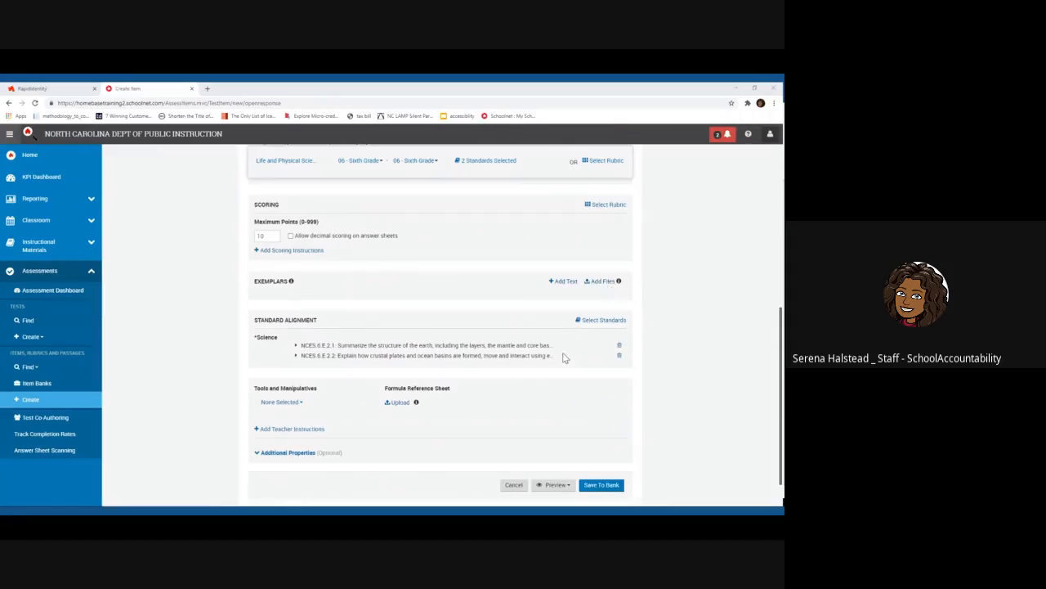
Save the finished item to the 6th Grade Open Response bank
{"action": "scroll", "coordinate": [544, 356], "scroll_direction": "down", "scroll_amount": 1}
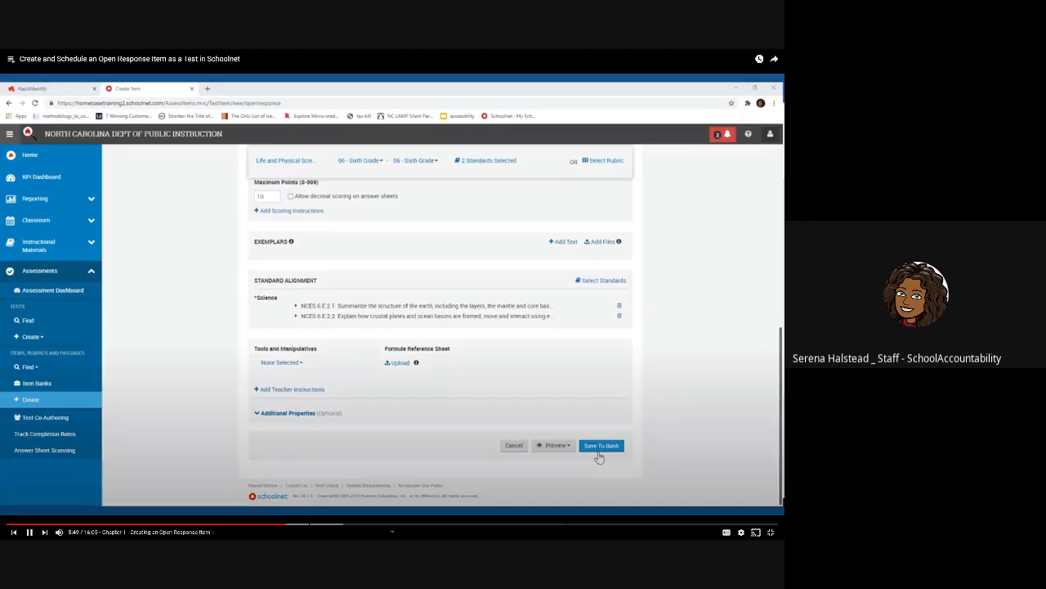
{"action": "left_click", "coordinate": [599, 452]}
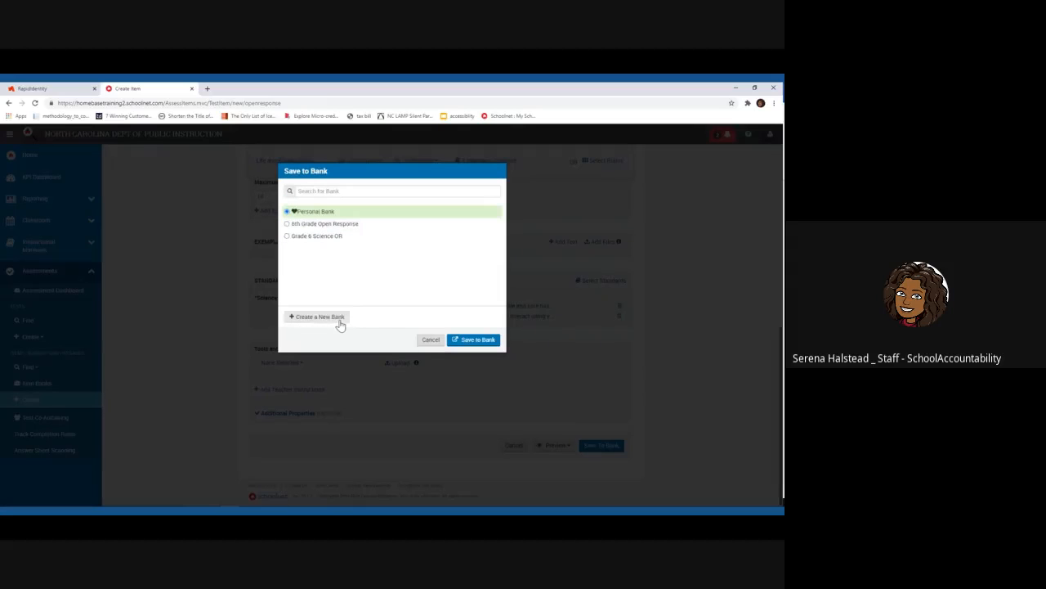
{"action": "left_click", "coordinate": [287, 224]}
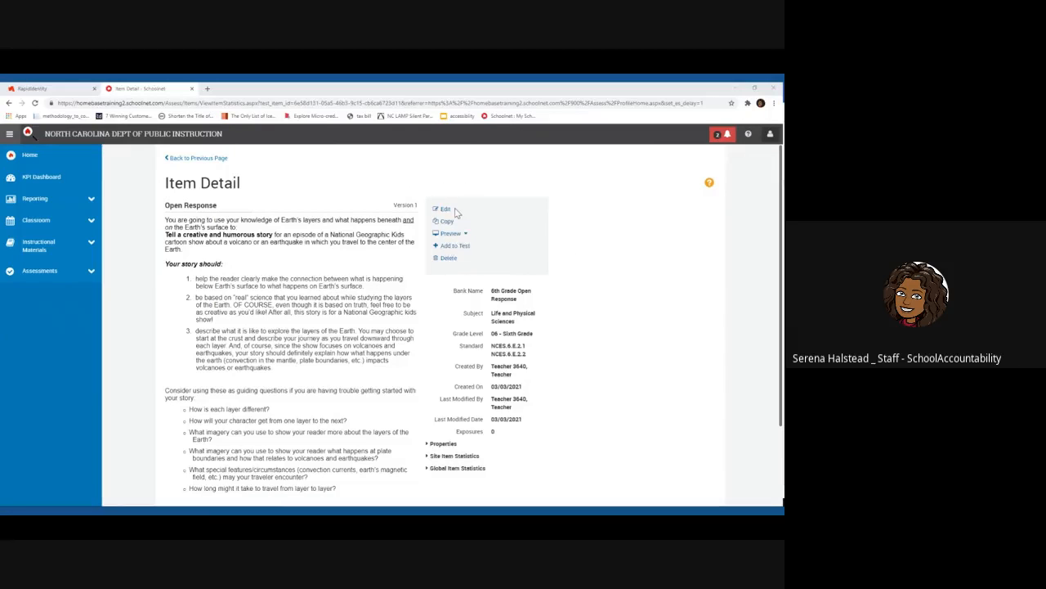
Add the saved open response item to a newly created test
{"action": "left_click", "coordinate": [441, 253]}
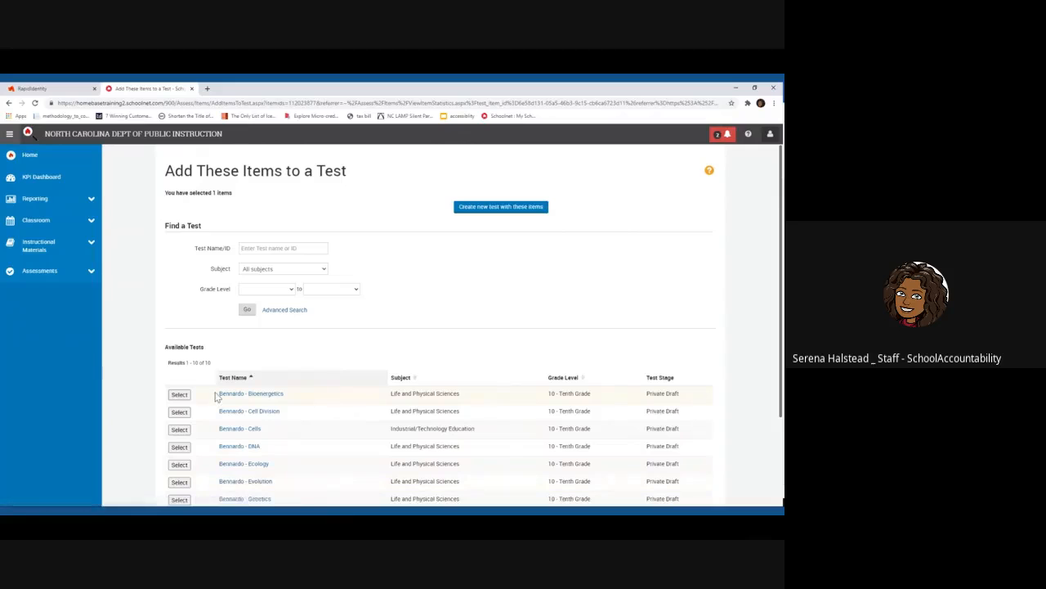
{"action": "left_click", "coordinate": [465, 211]}
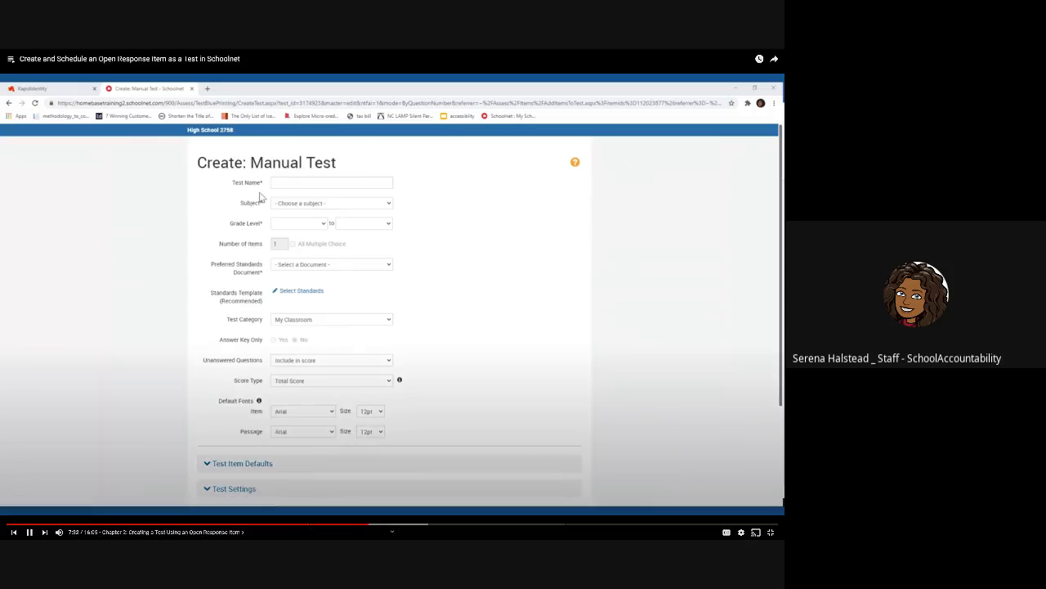
{"action": "key", "text": "space"}
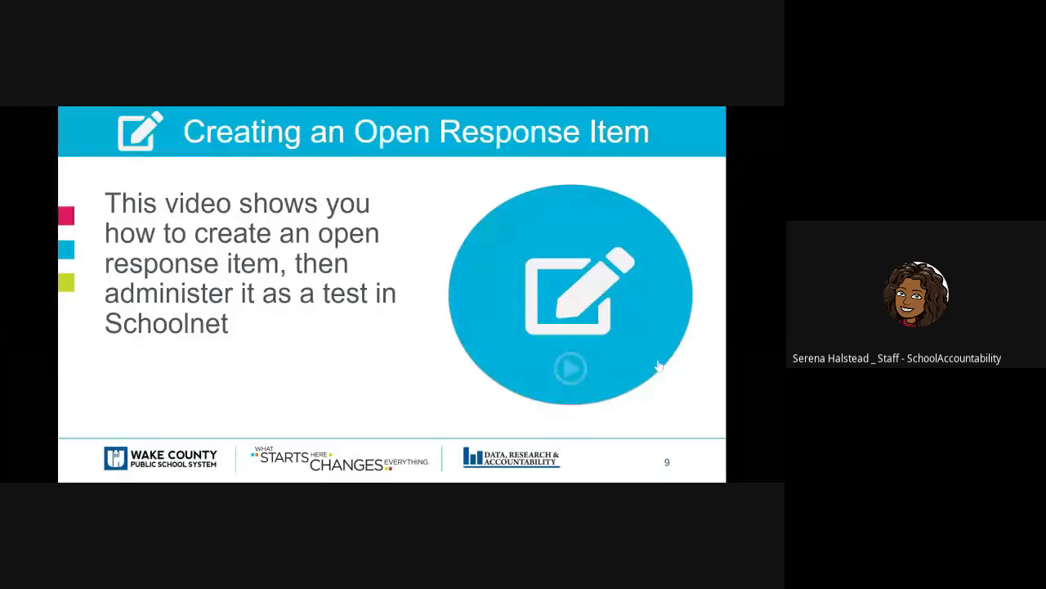
{"action": "left_click", "coordinate": [717, 345]}
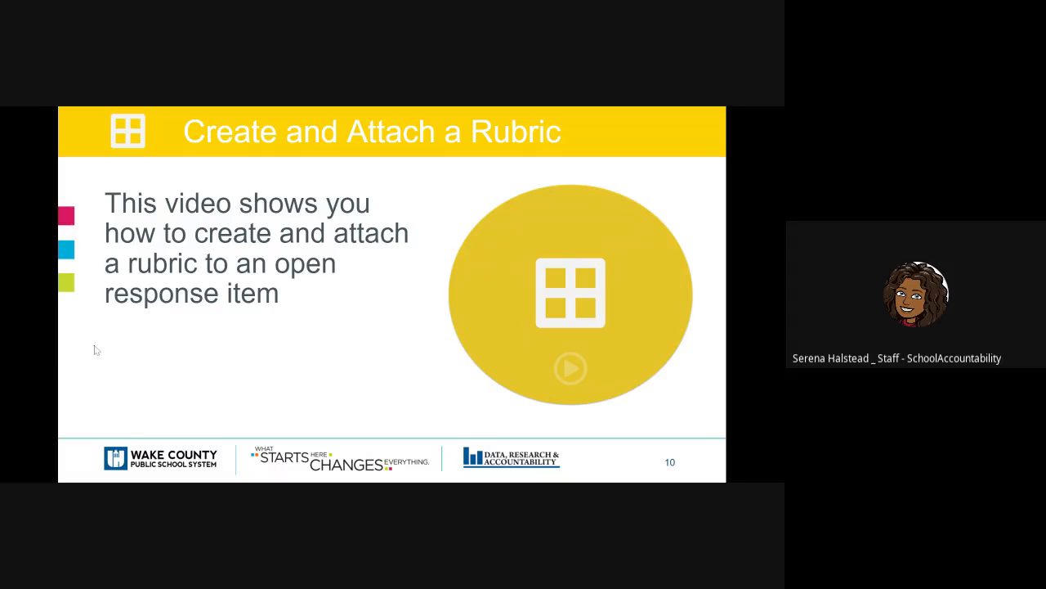
{"action": "key", "text": "Left"}
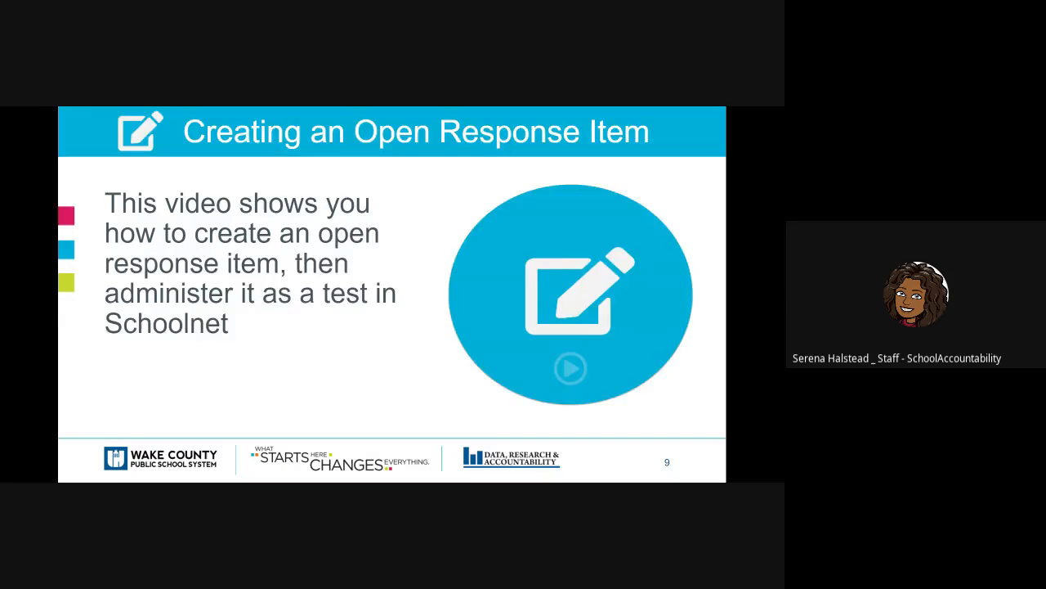
{"action": "key", "text": "Right"}
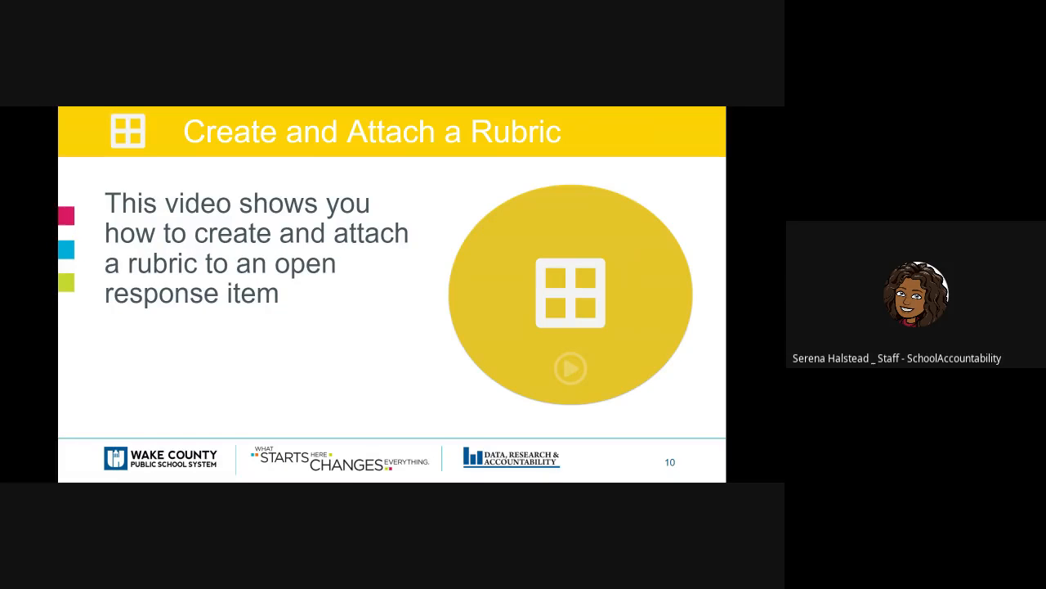